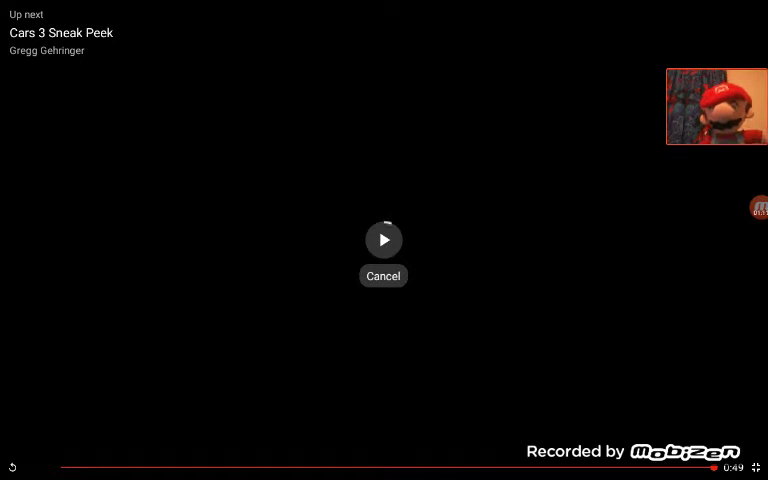
Step: Play the Cars 3 teaser trailer to its end, then cancel the queued Up next video
click(384, 240)
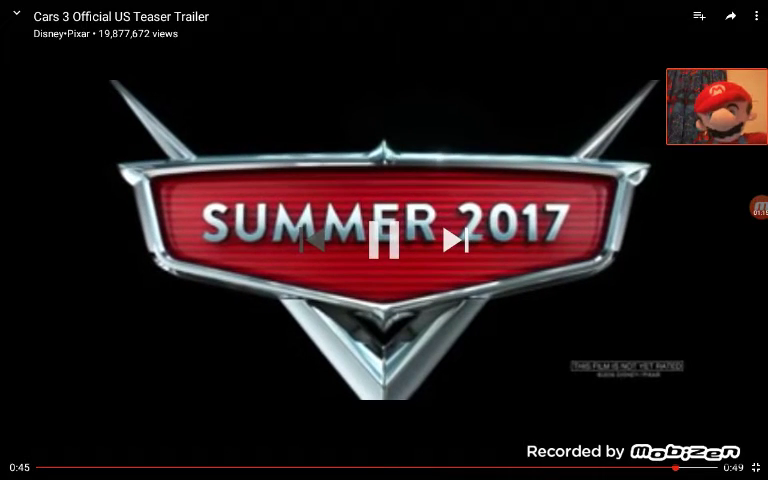
Step: Tap the trailer to bring back the playback controls and progress bar
click(384, 240)
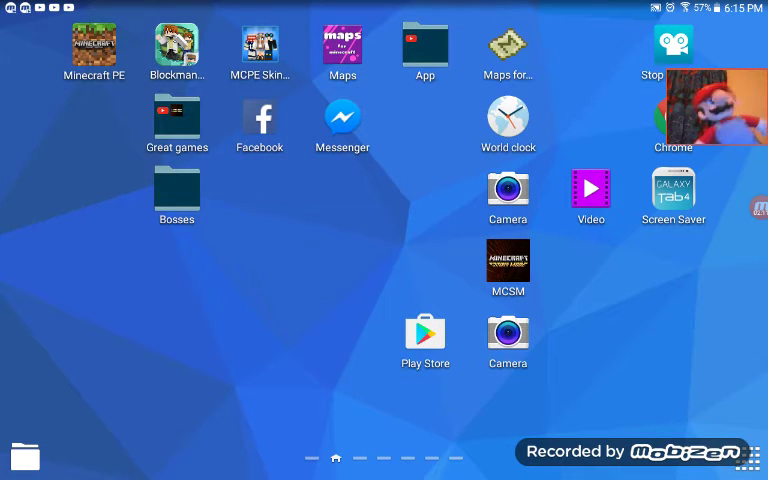
click(760, 208)
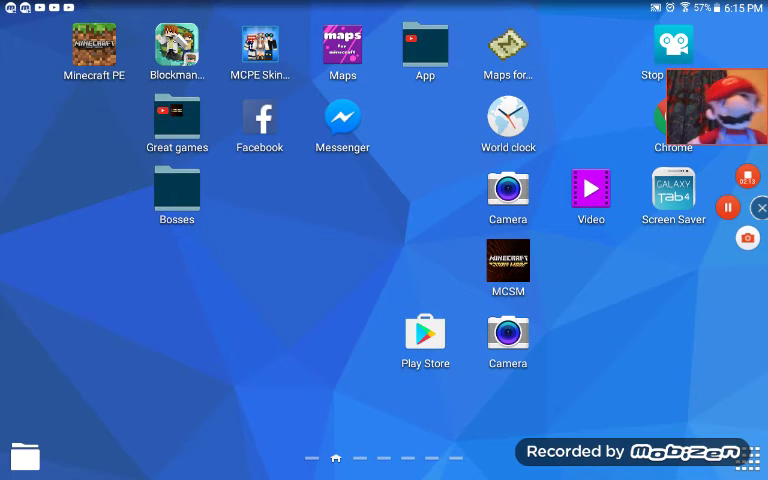